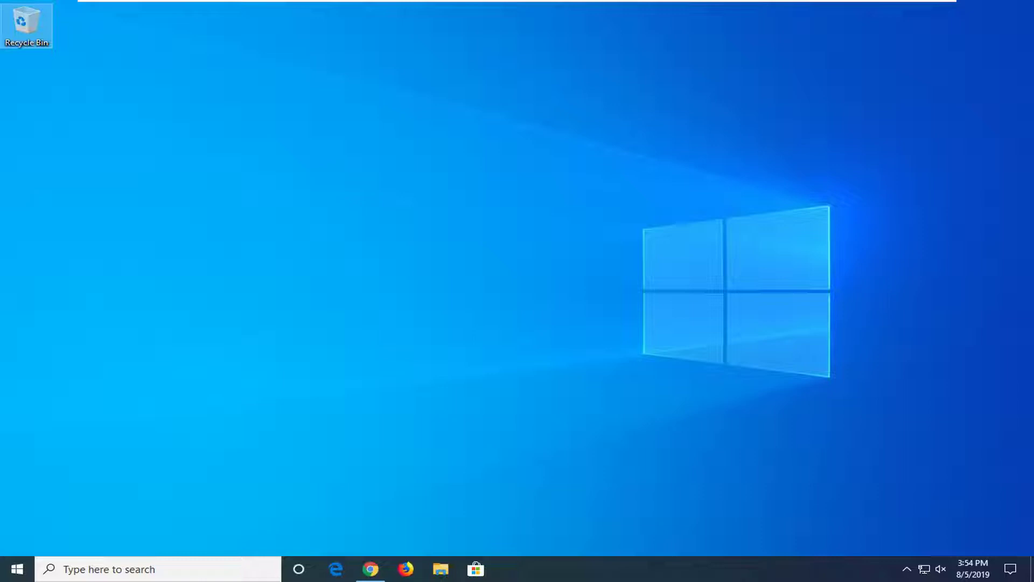
Step: Search the Start menu for 'services'
key("super")
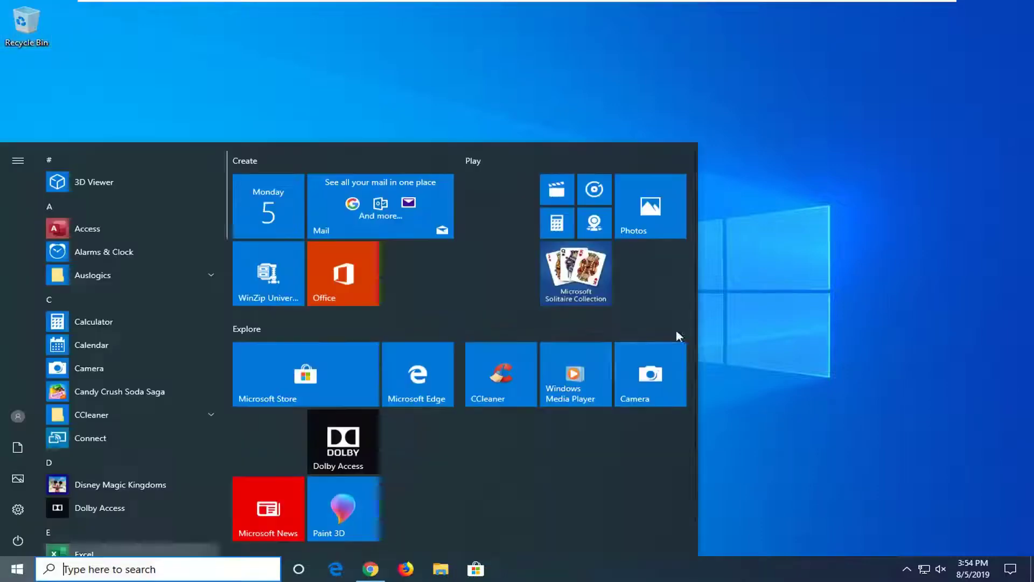
left_click(800, 257)
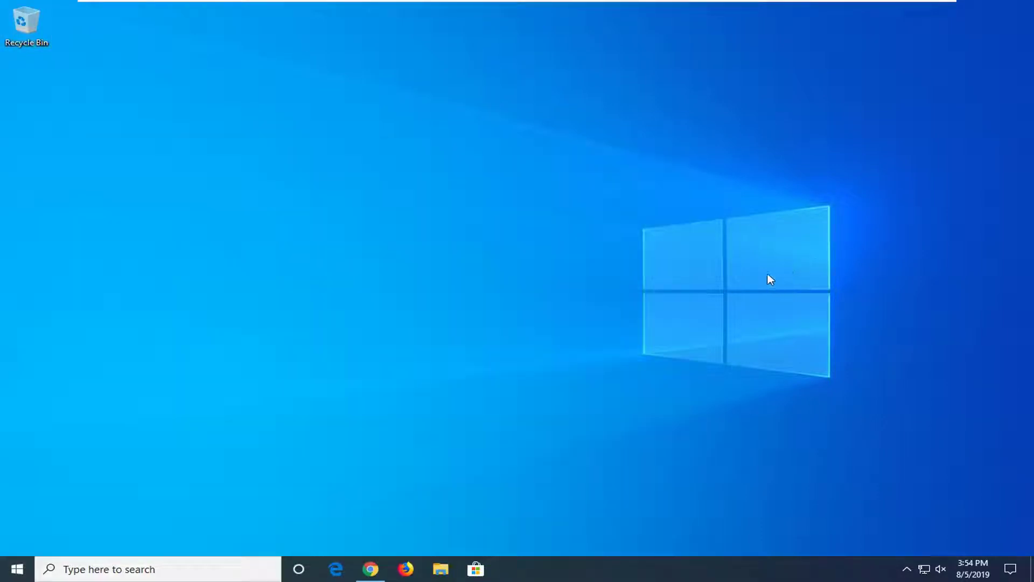
left_click(6, 570)
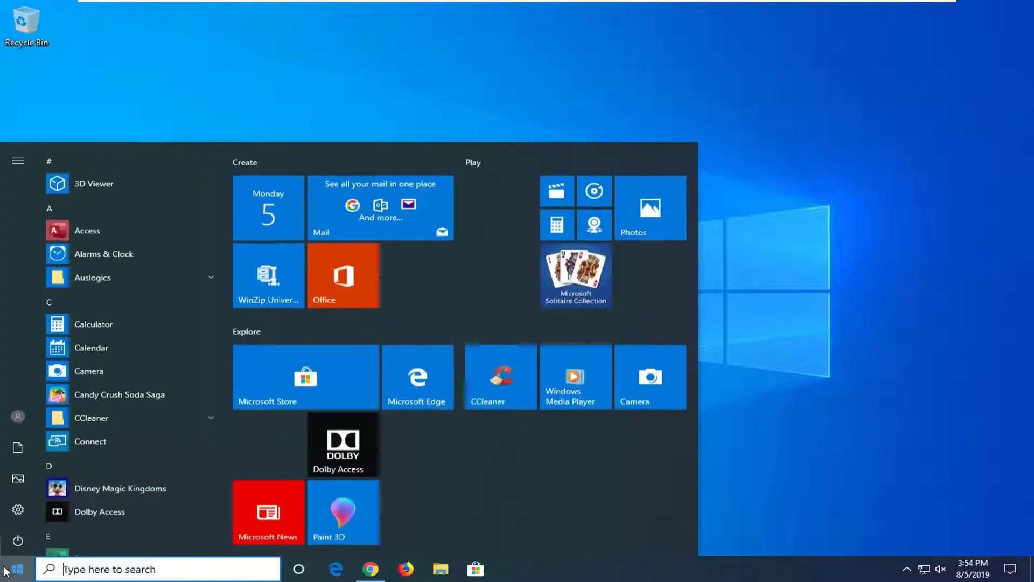
type("services")
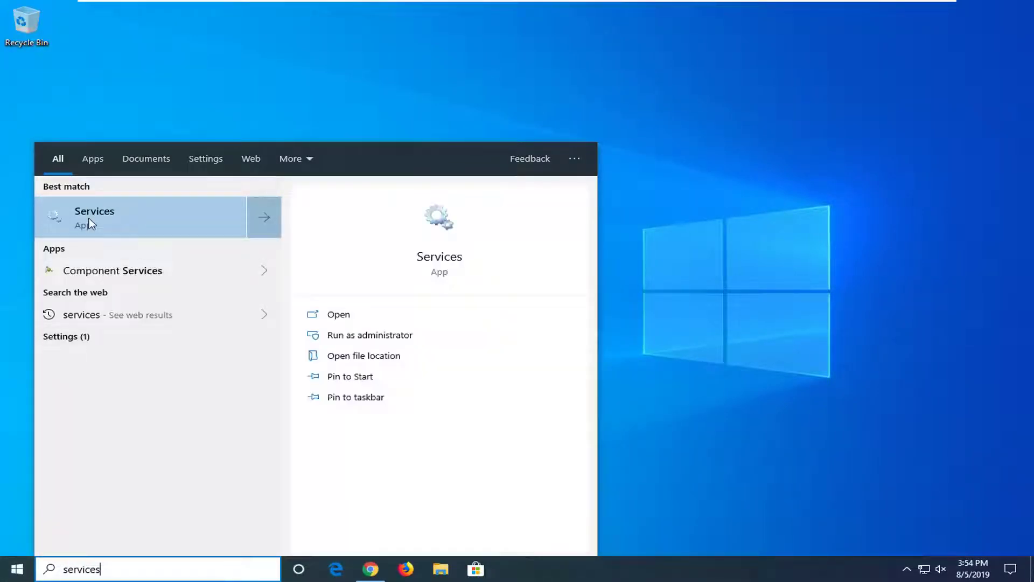
Step: Launch Services and scroll the list down to Remote Access Auto Connection Manager
left_click(126, 219)
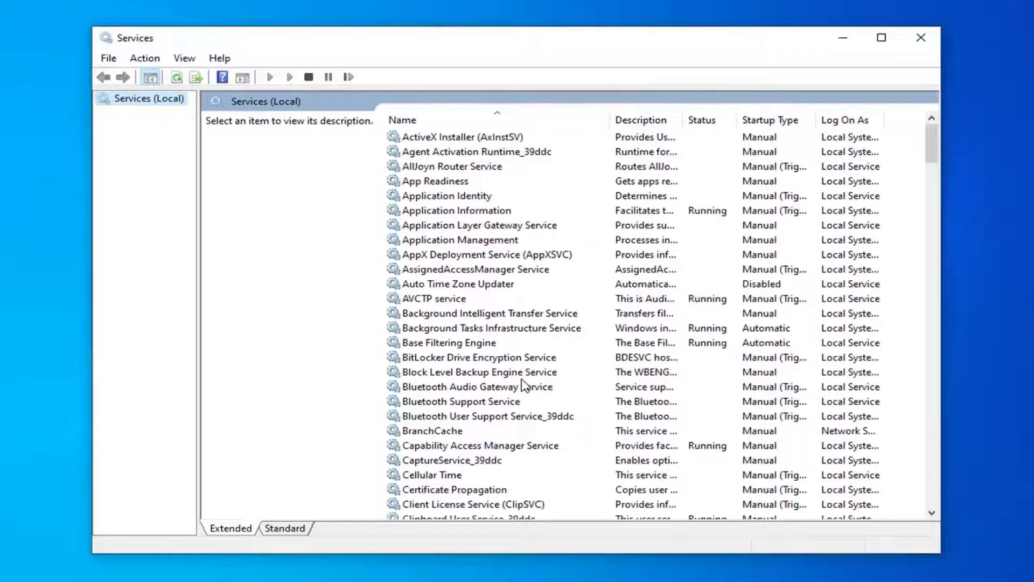
left_click(522, 378)
scroll(550, 421, "down", 5)
scroll(549, 420, "down", 9)
scroll(549, 419, "down", 12)
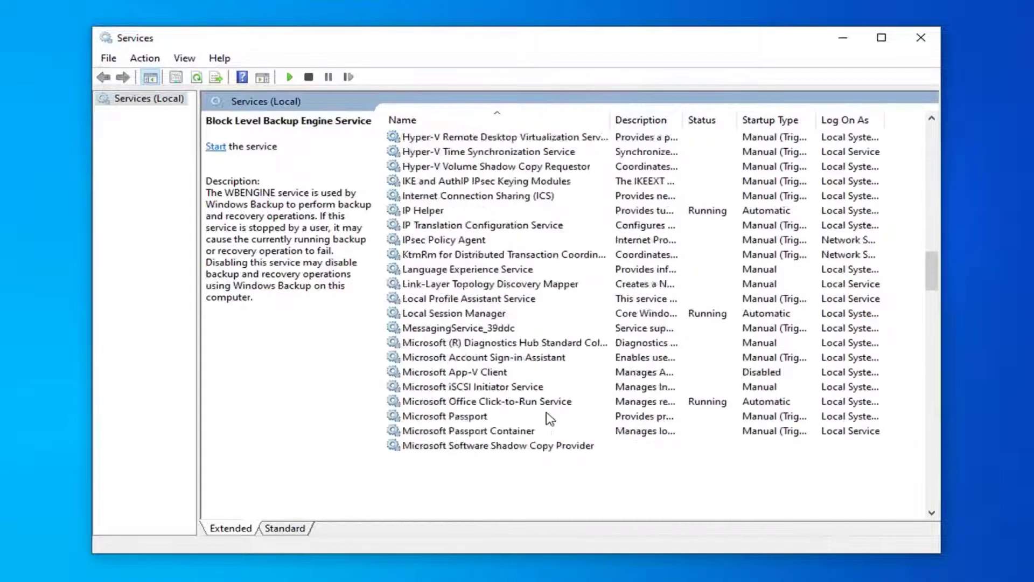
scroll(550, 419, "down", 10)
scroll(507, 415, "down", 6)
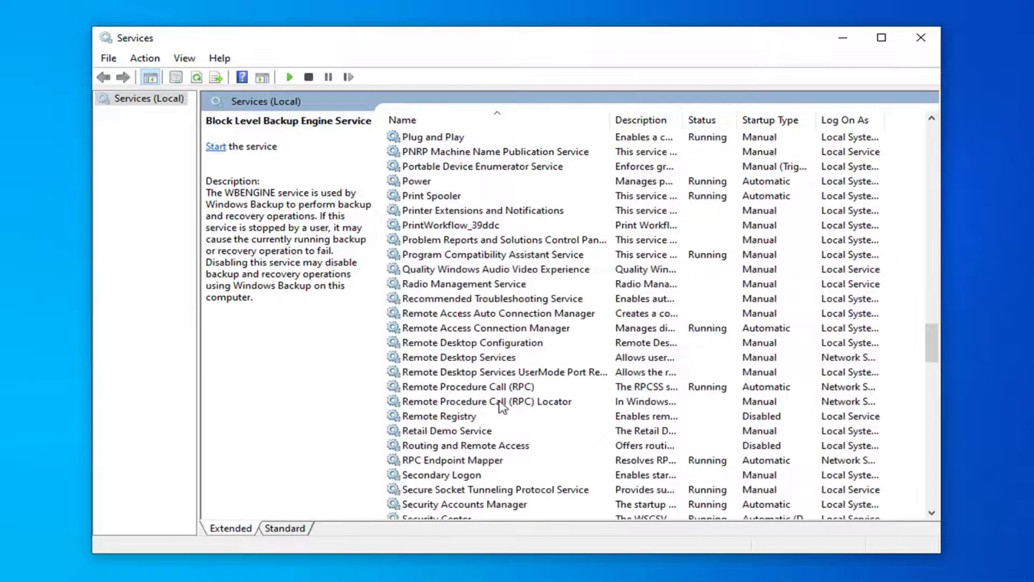
scroll(500, 401, "up", 15)
scroll(501, 399, "up", 7)
scroll(503, 393, "down", 10)
scroll(506, 386, "down", 1)
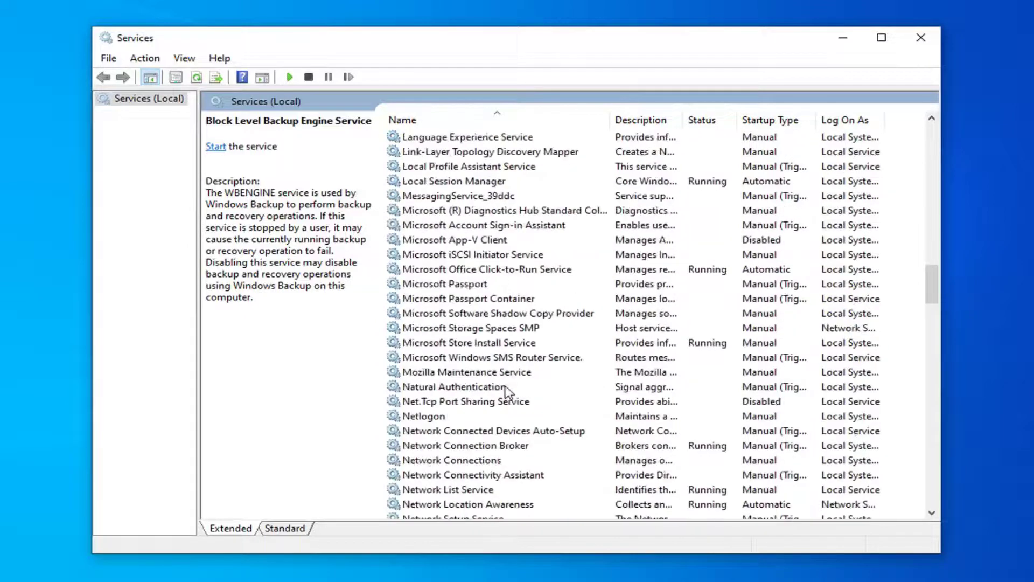
scroll(506, 389, "down", 1)
scroll(506, 391, "down", 2)
scroll(505, 391, "down", 3)
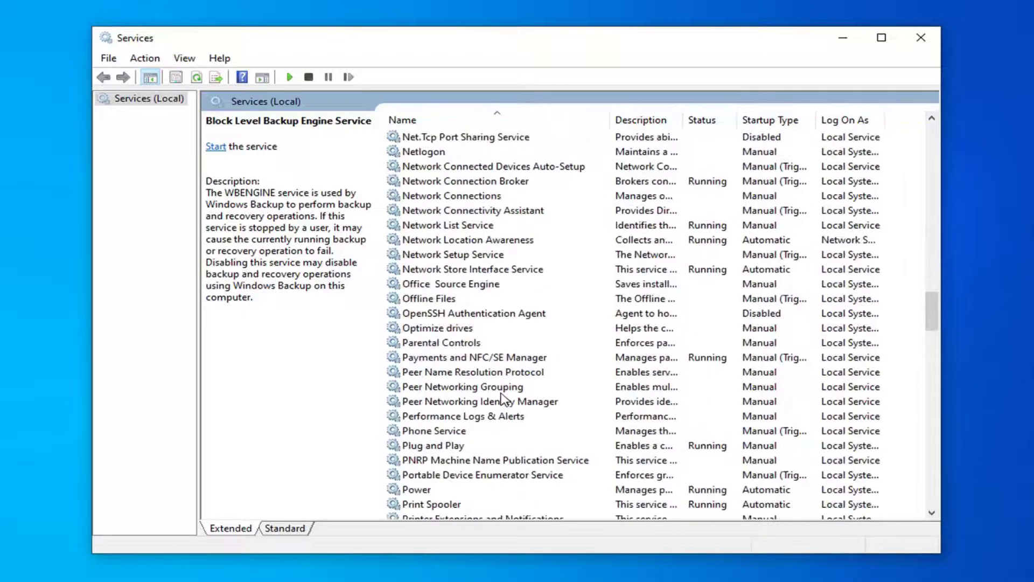
scroll(484, 431, "down", 2)
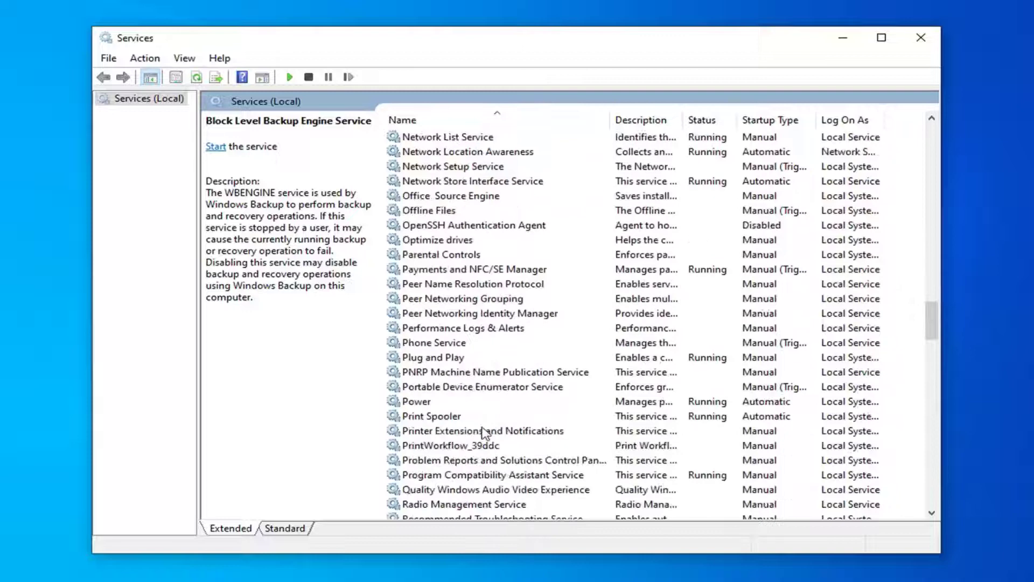
scroll(488, 437, "down", 1)
scroll(474, 447, "down", 1)
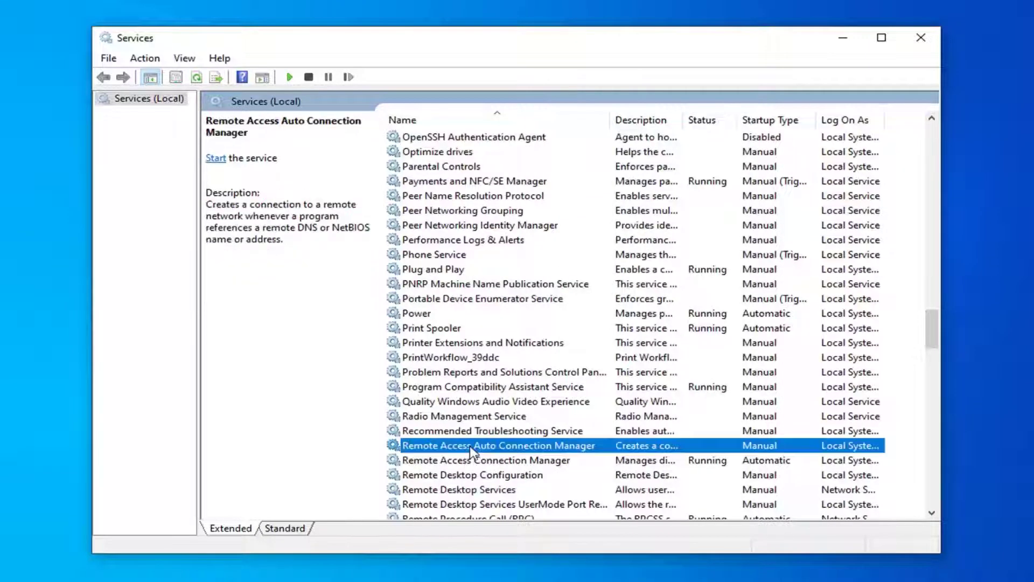
Step: Set Remote Access Auto Connection Manager to Automatic startup, start it, and confirm with OK
double_click(470, 446)
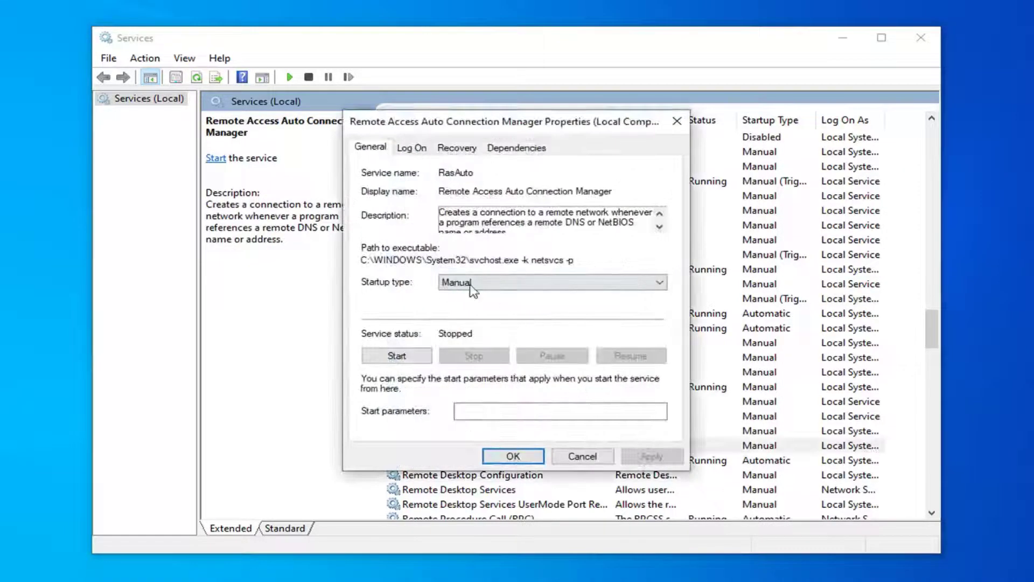
left_click(470, 282)
left_click(485, 285)
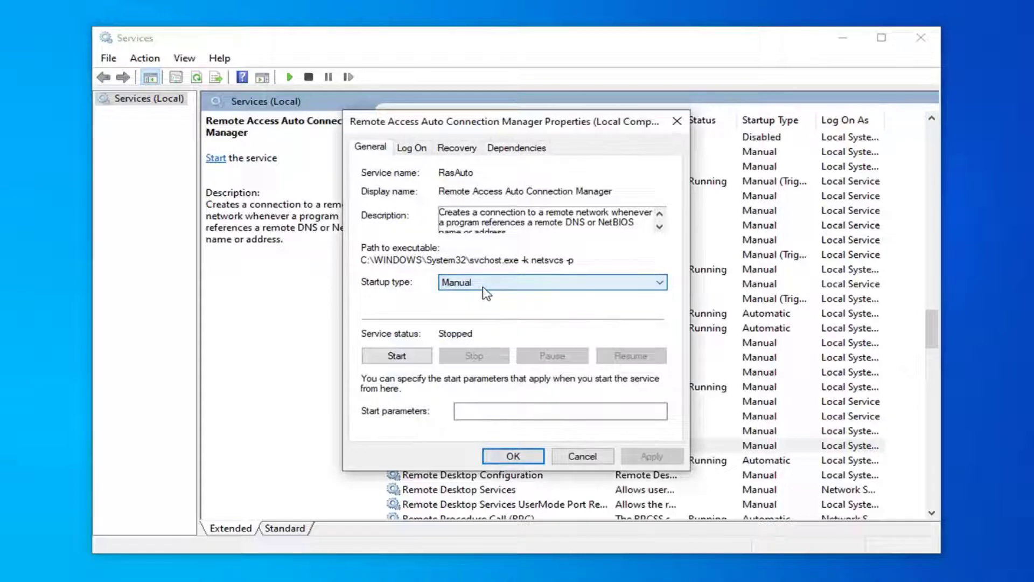
left_click(460, 308)
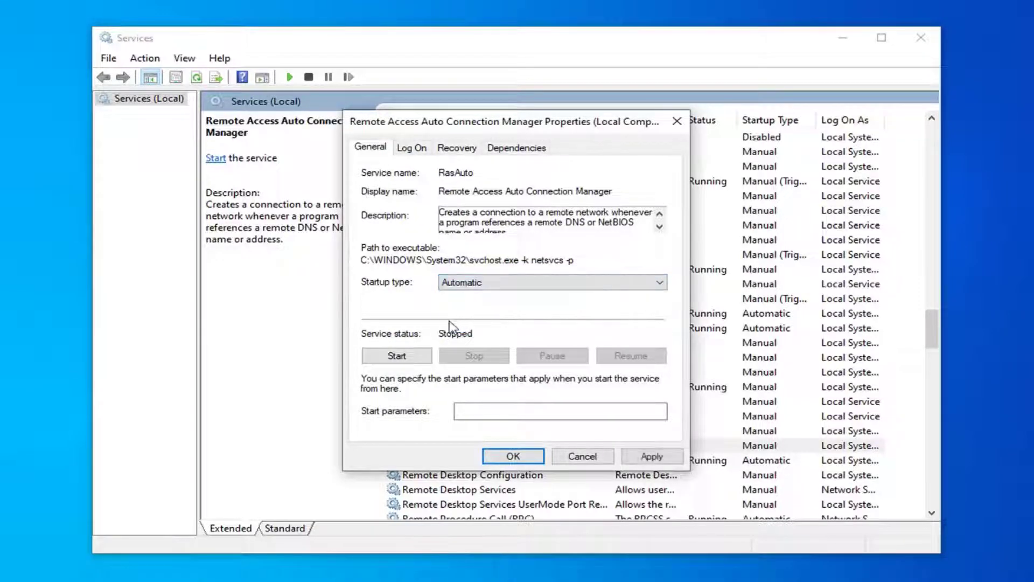
left_click(396, 356)
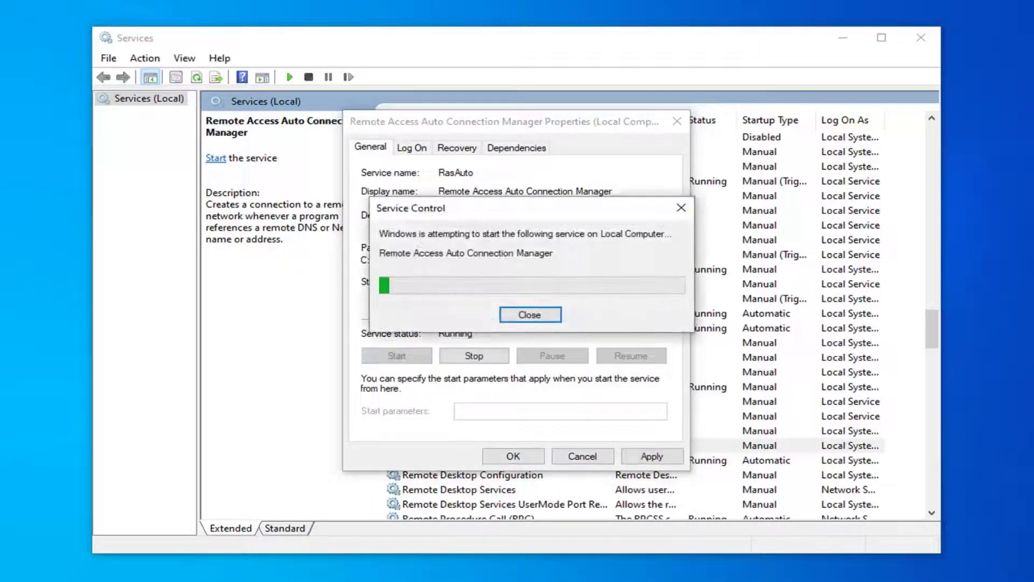
left_click(652, 456)
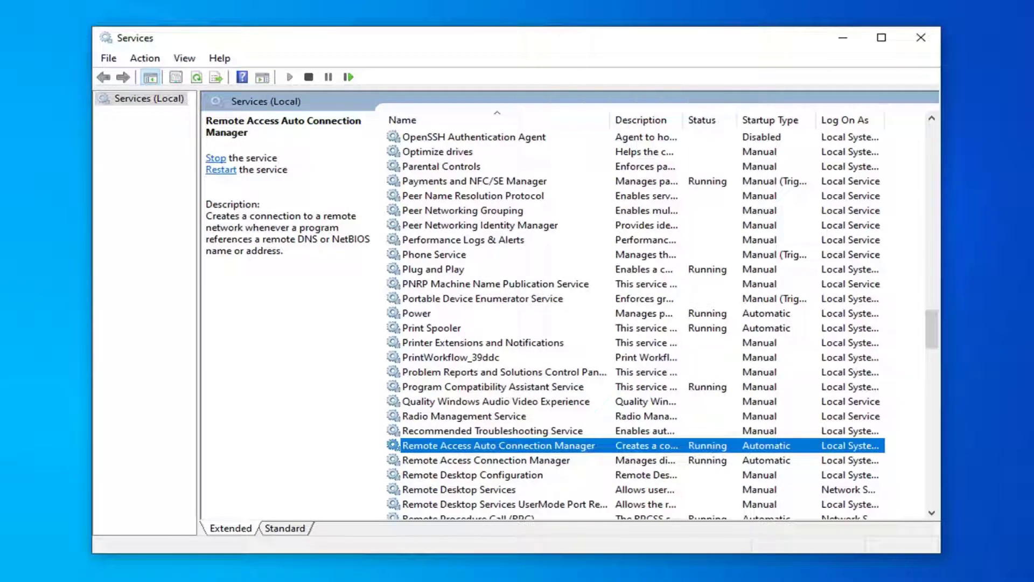
Step: Review the service's Log On settings, confirm its properties, and close the Services window
double_click(539, 449)
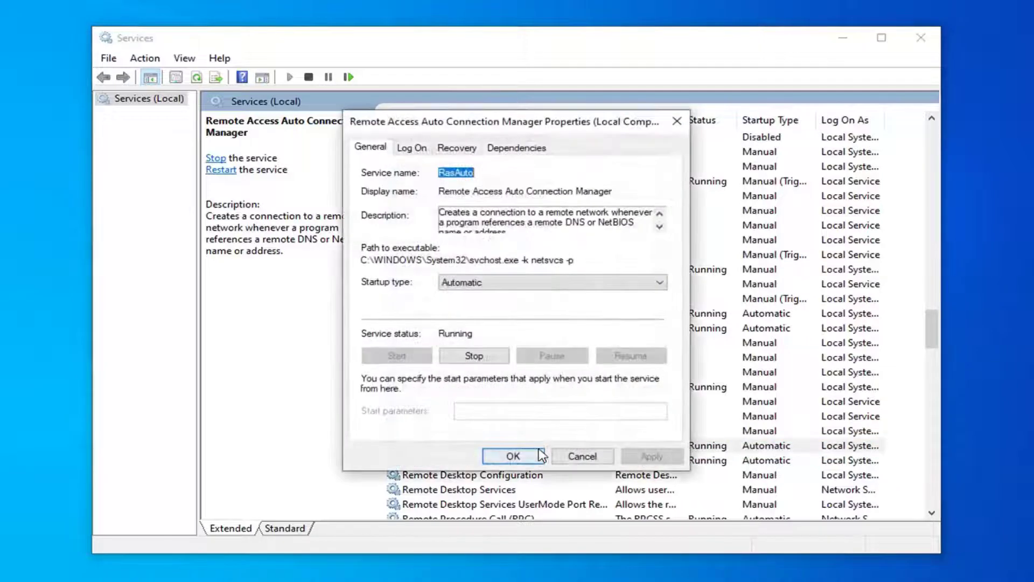
left_click(420, 153)
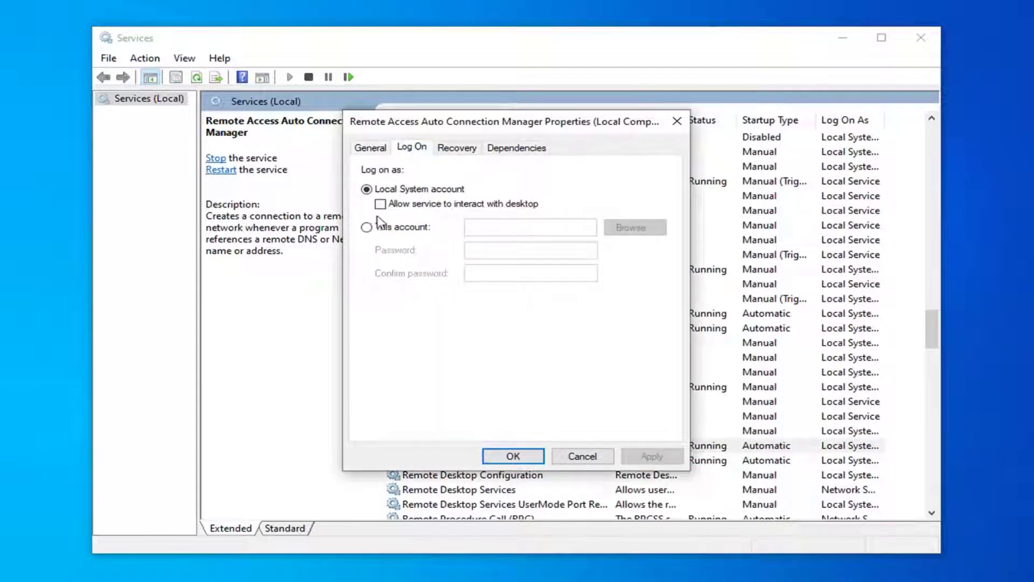
left_click(367, 227)
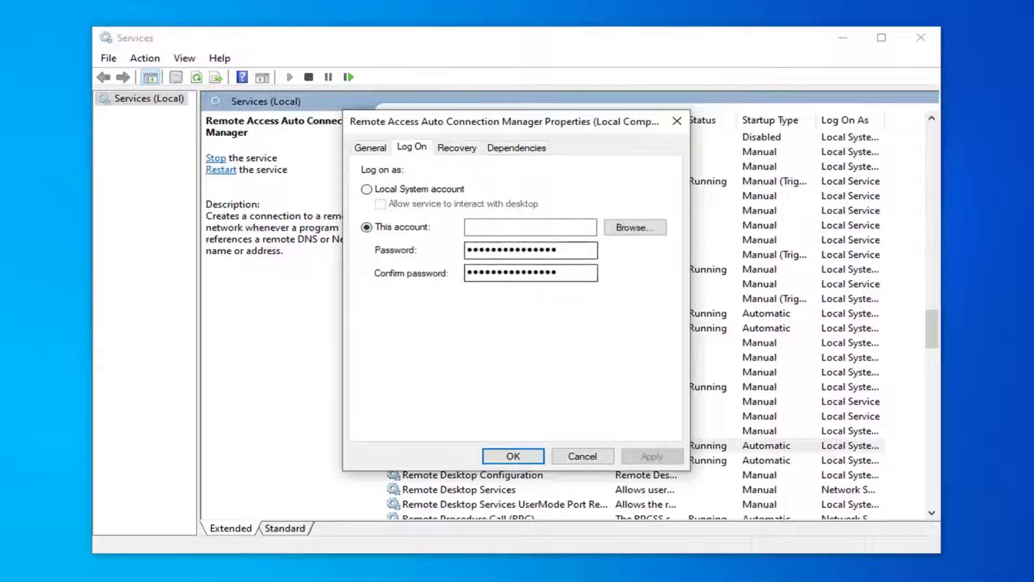
left_click(513, 456)
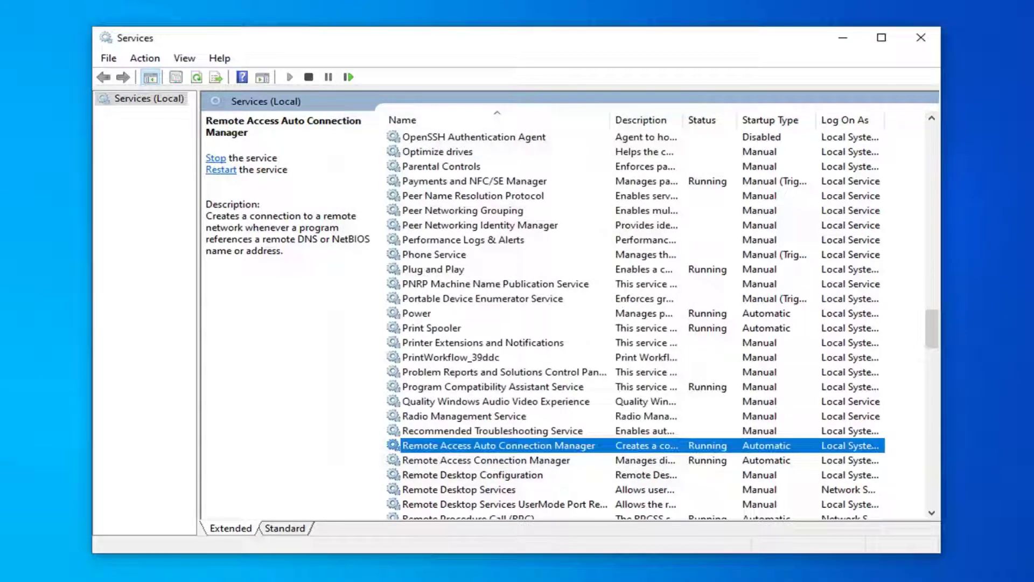
left_click(921, 37)
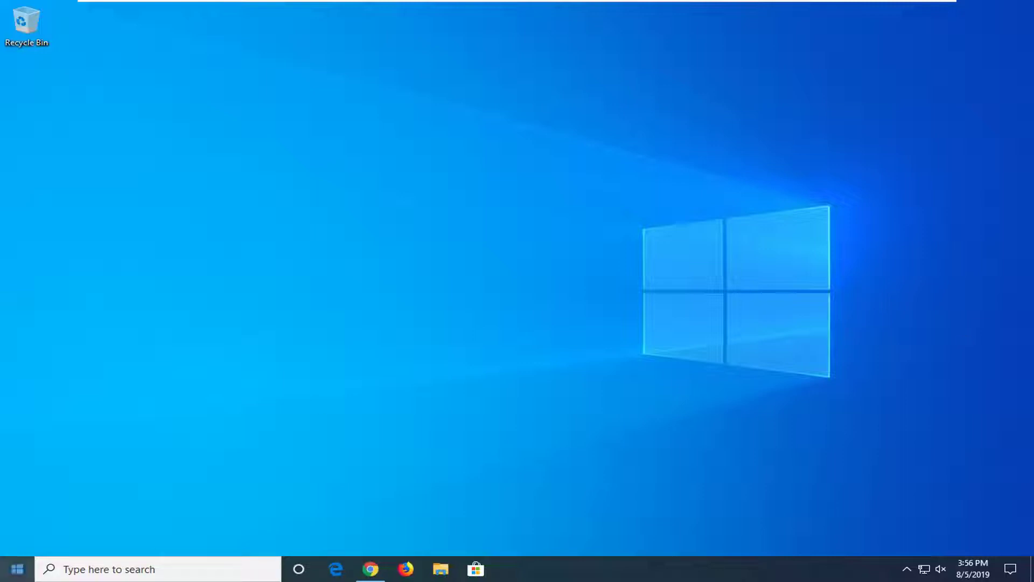
Step: Search the Start menu for 'devices and printers'
left_click(8, 568)
type("dev")
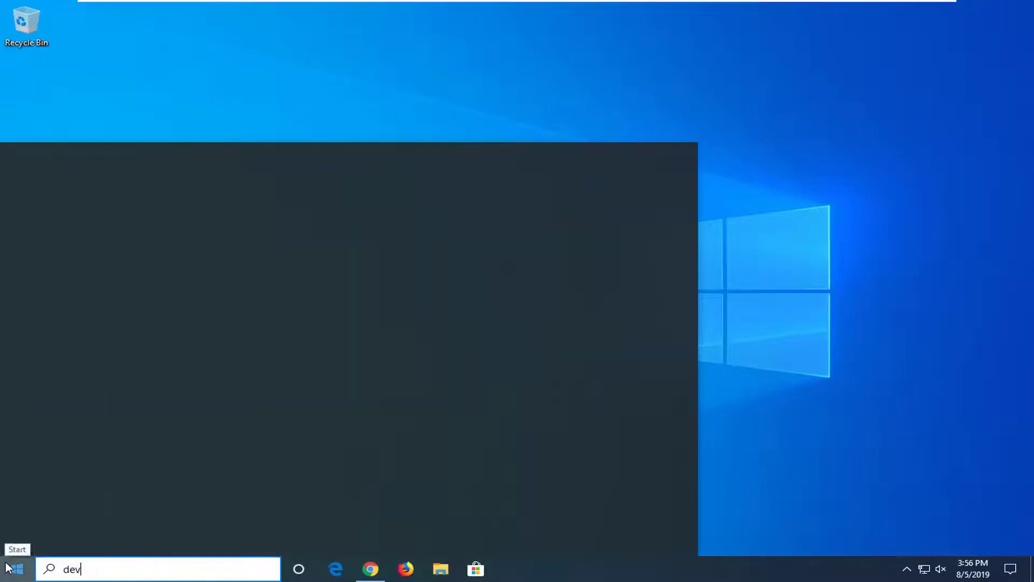
type("ice mana")
key("BackSpace")
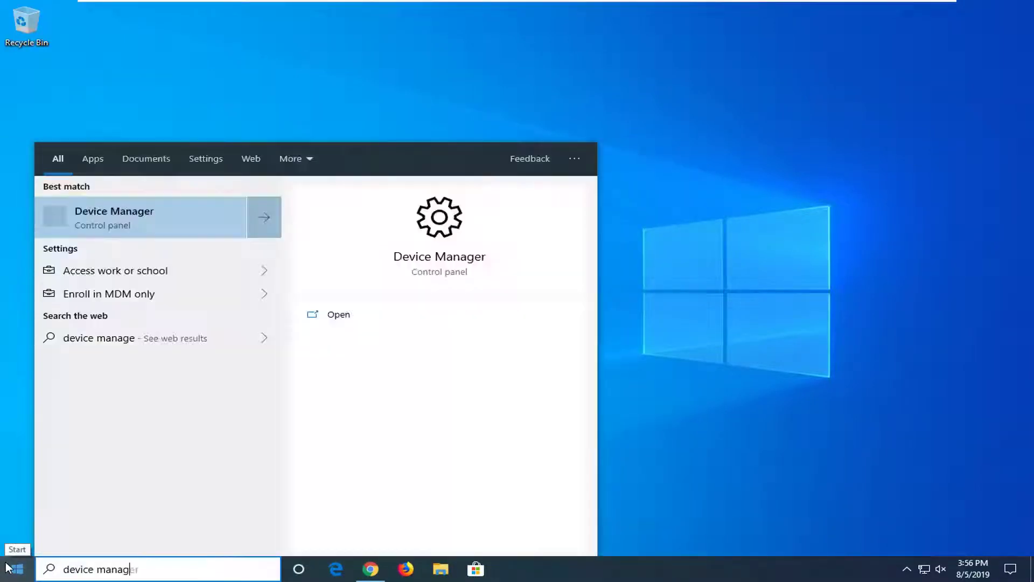
key("BackSpace")
key("BackSpace")
key("BackSpace")
key("BackSpace")
type("and")
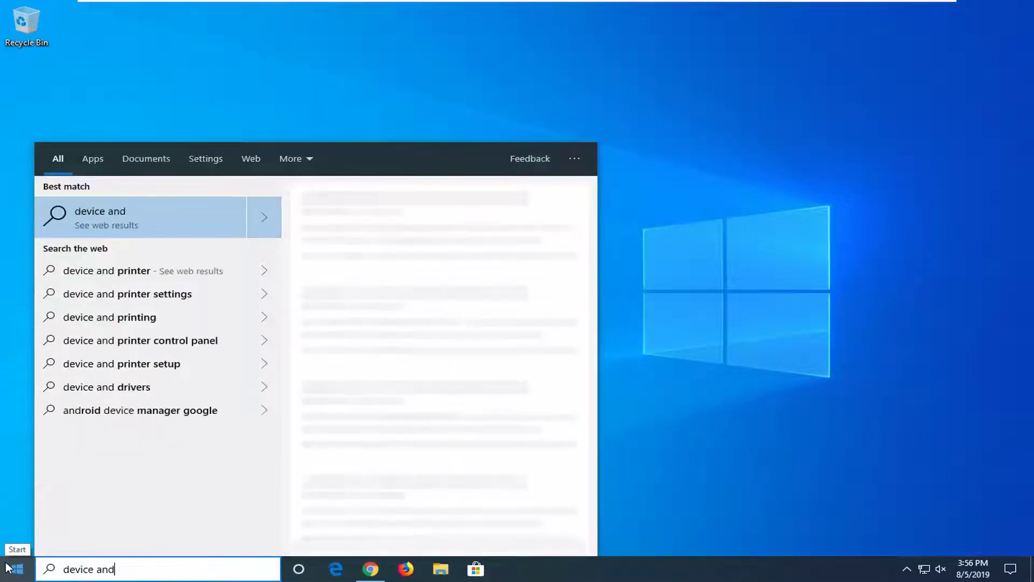
key("BackSpace")
key("BackSpace")
key("BackSpace")
key("BackSpace")
type("s and")
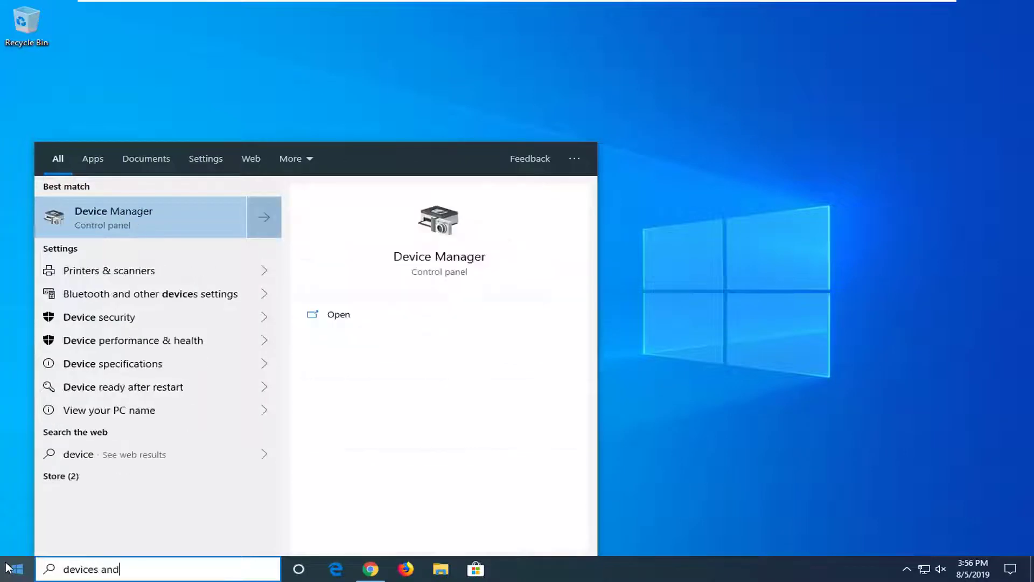
type(" printers")
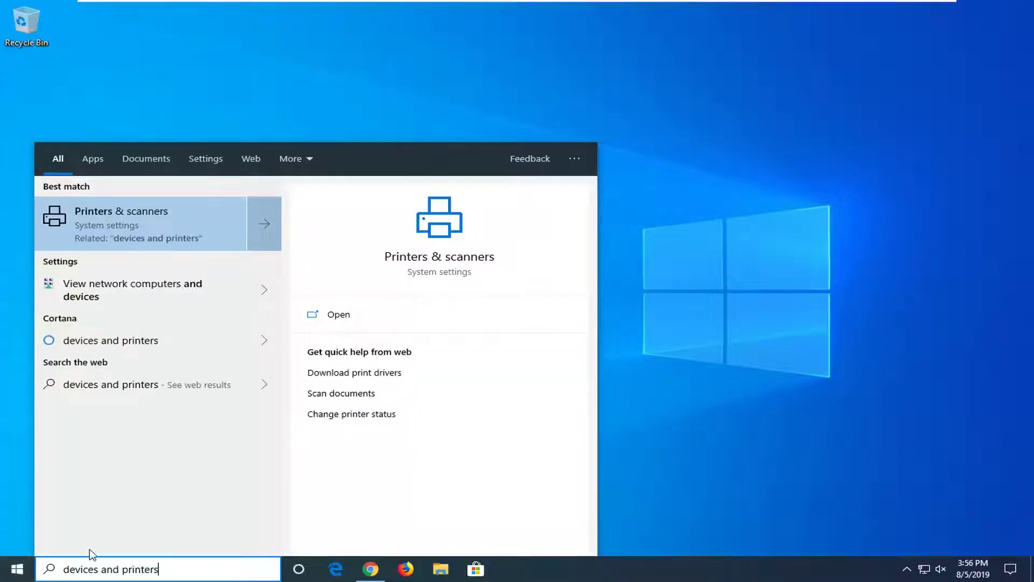
Step: Replace the search with 'control panel' and open Control Panel
key("ctrl+a")
key("BackSpace")
type("control panel")
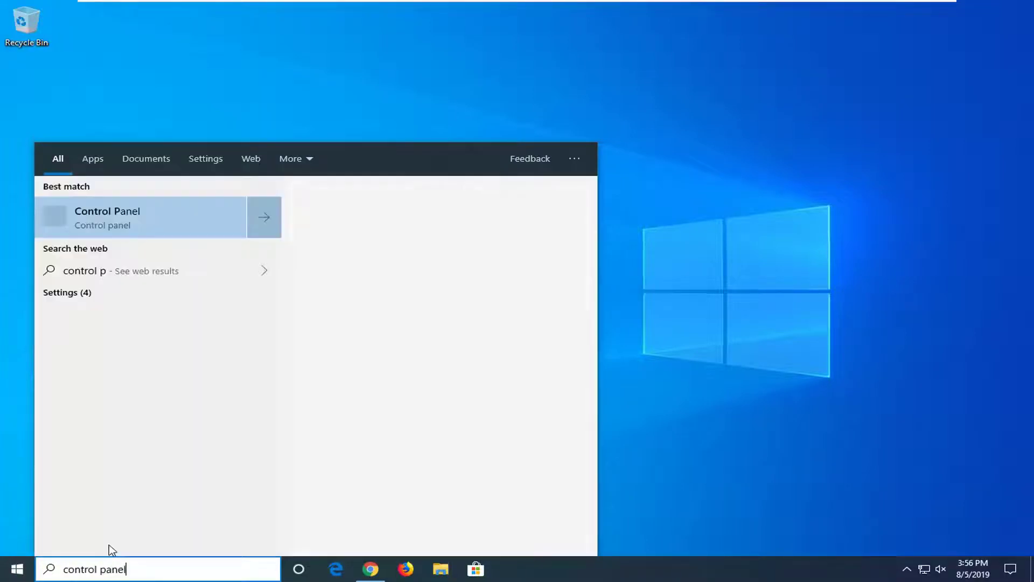
left_click(107, 221)
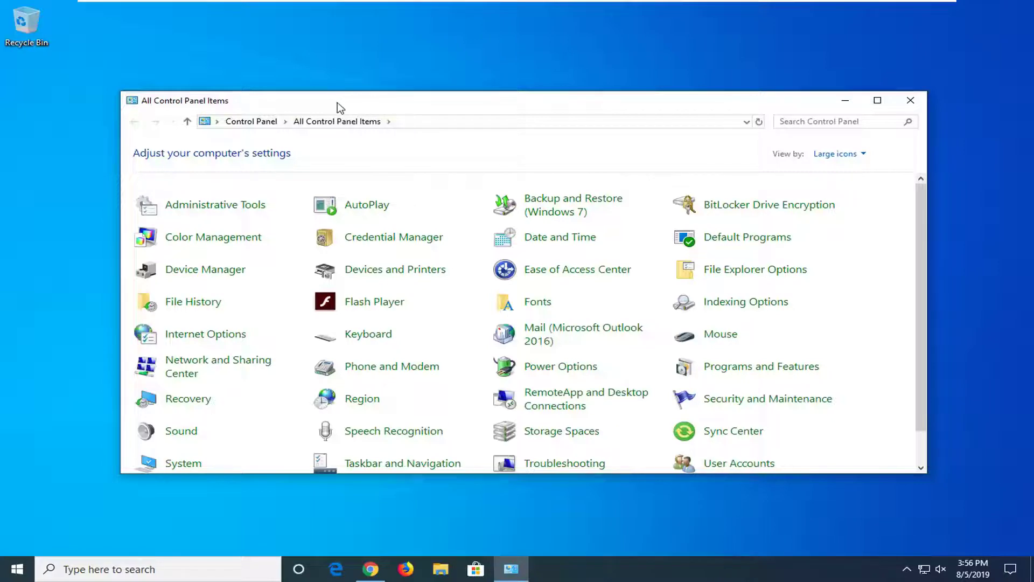
Step: Keep large icons, open Devices and Printers, and select the Send To OneNote 2016 printer
left_click(862, 156)
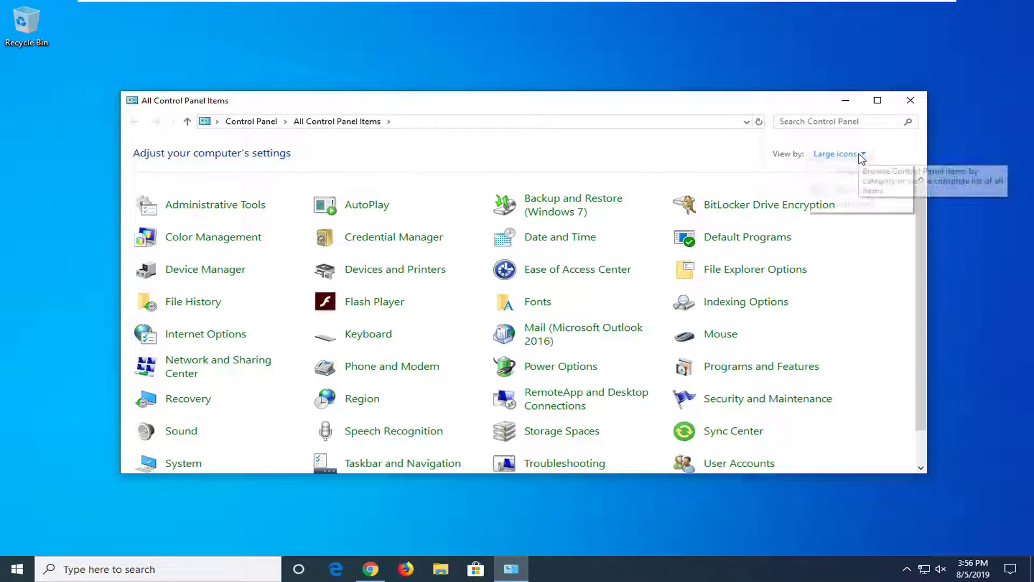
left_click(828, 194)
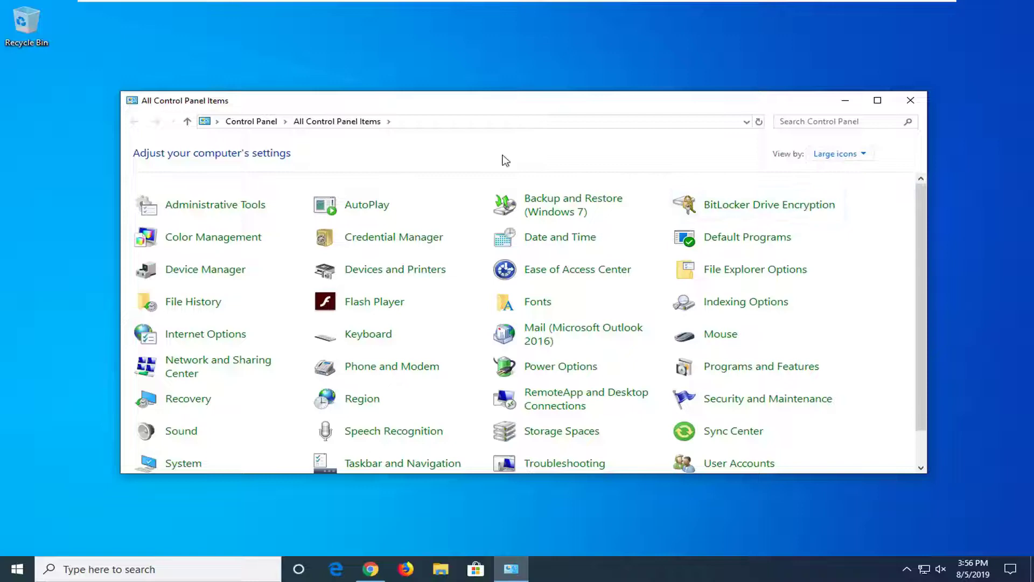
left_click(381, 274)
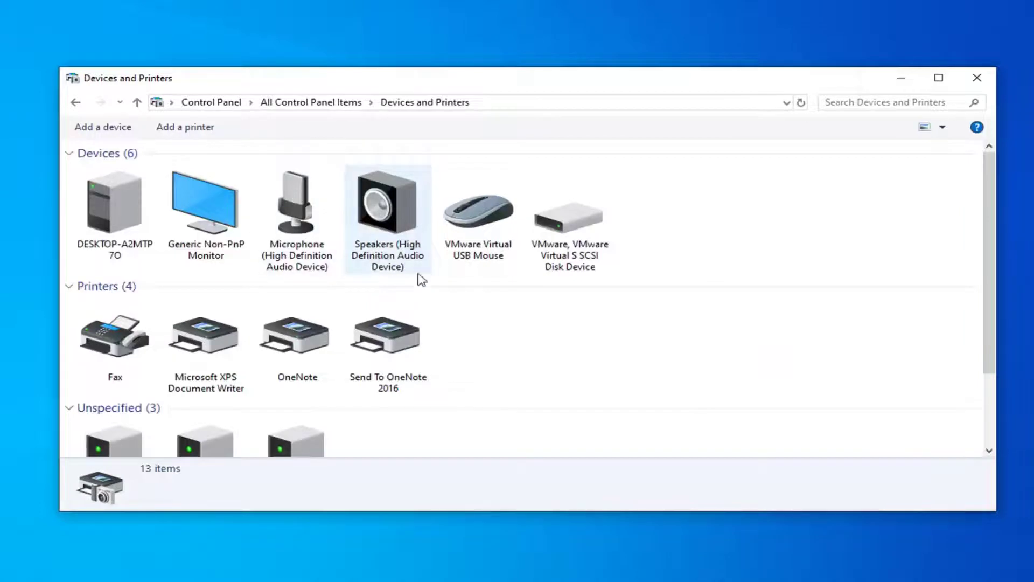
scroll(350, 291, "down", 2)
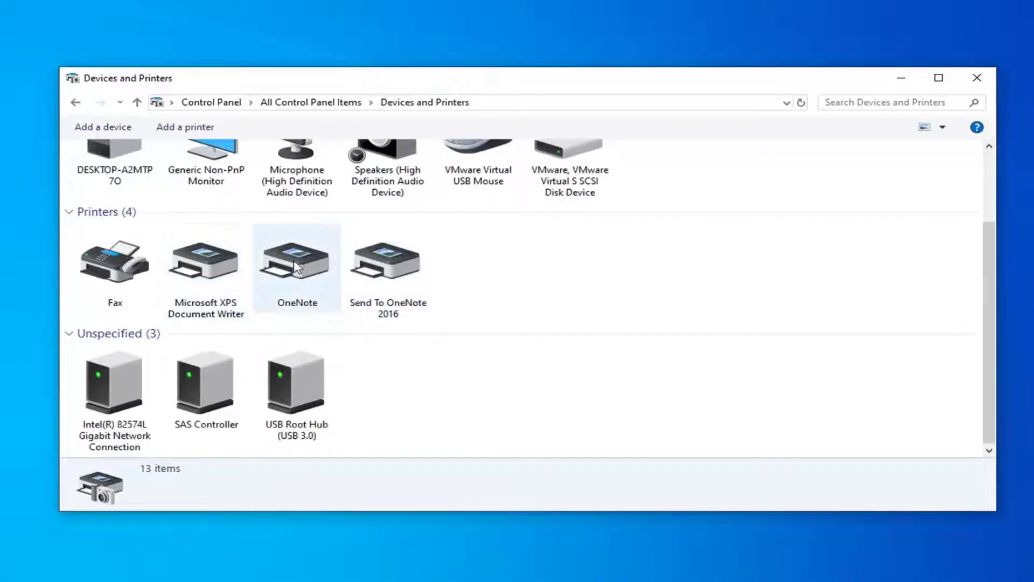
left_click(396, 272)
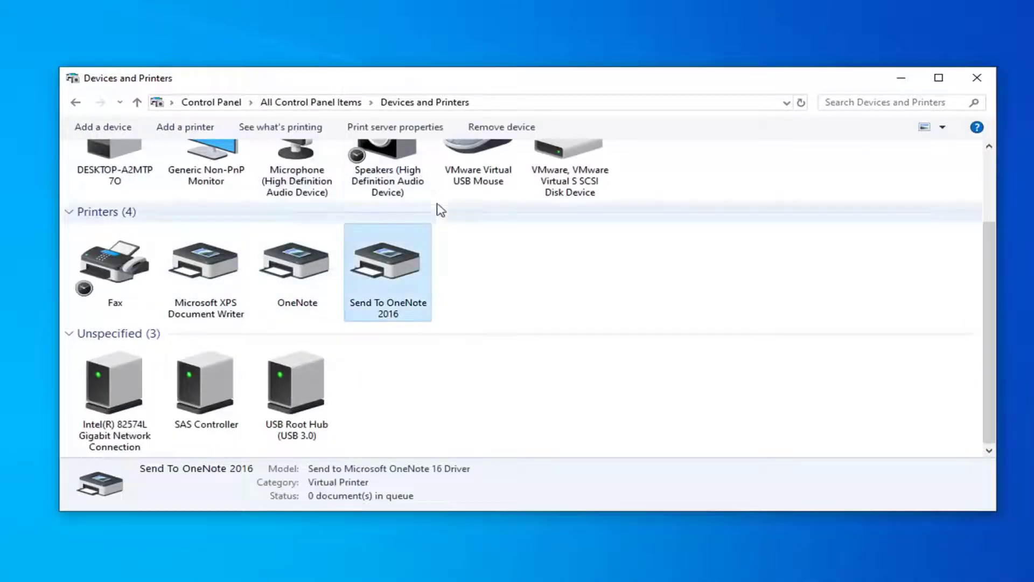
left_click(505, 132)
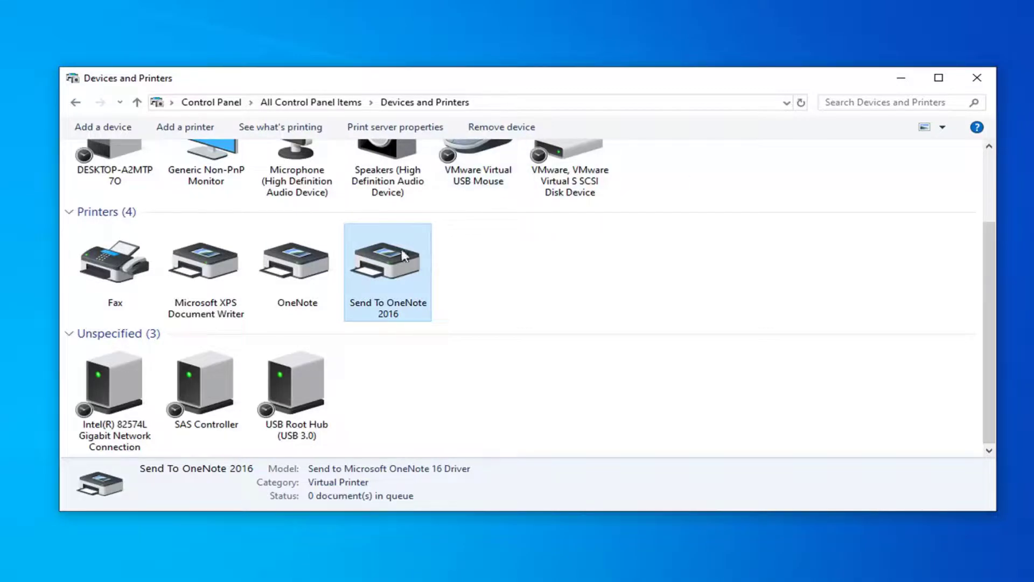
right_click(395, 266)
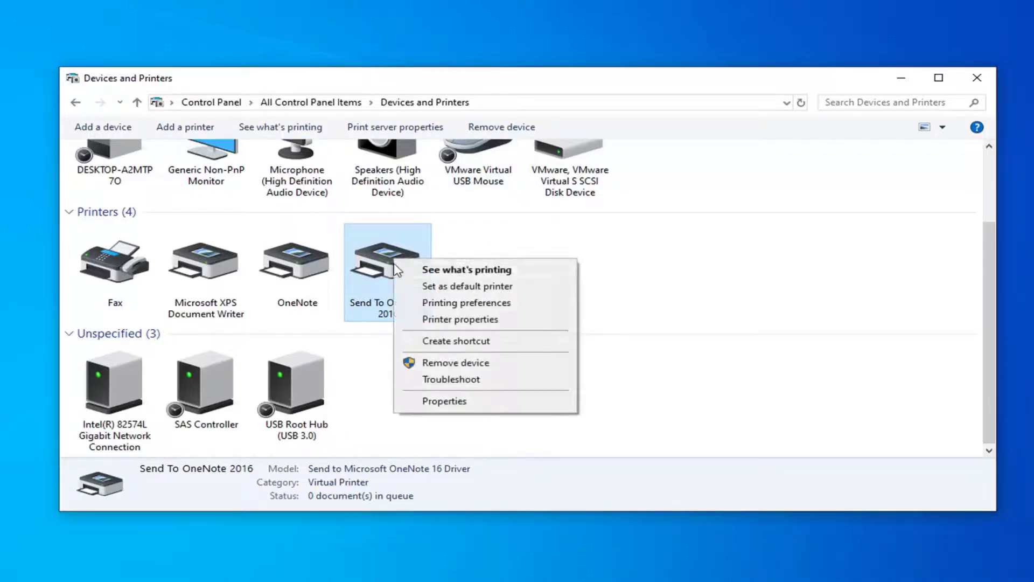
left_click(460, 318)
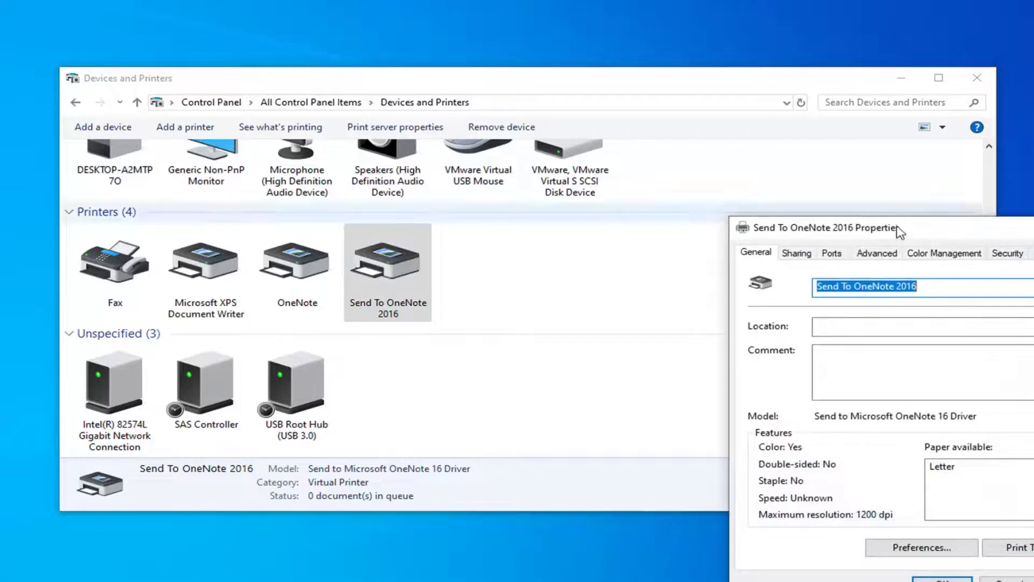
left_click_drag(897, 229, 497, 103)
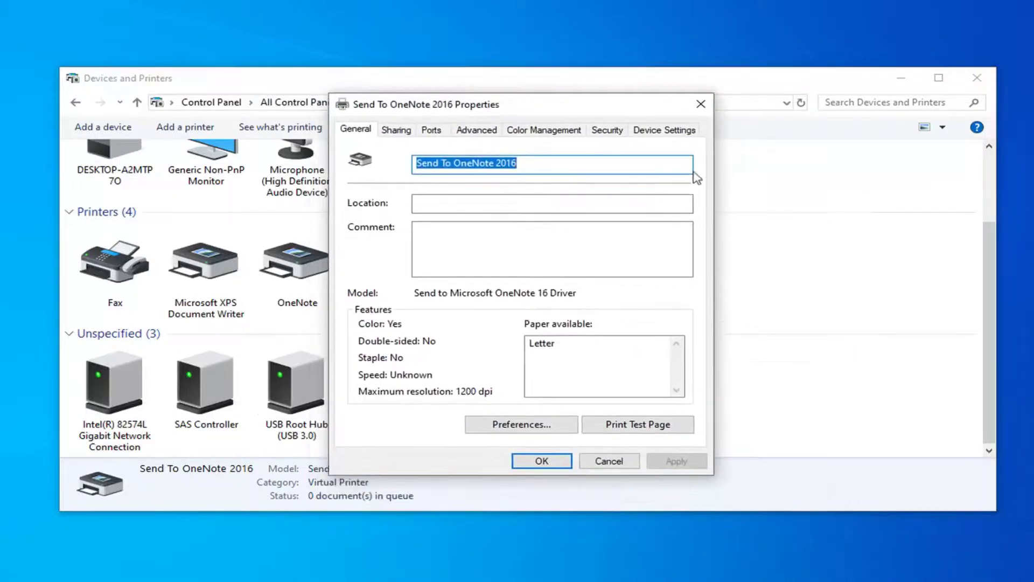
left_click(432, 130)
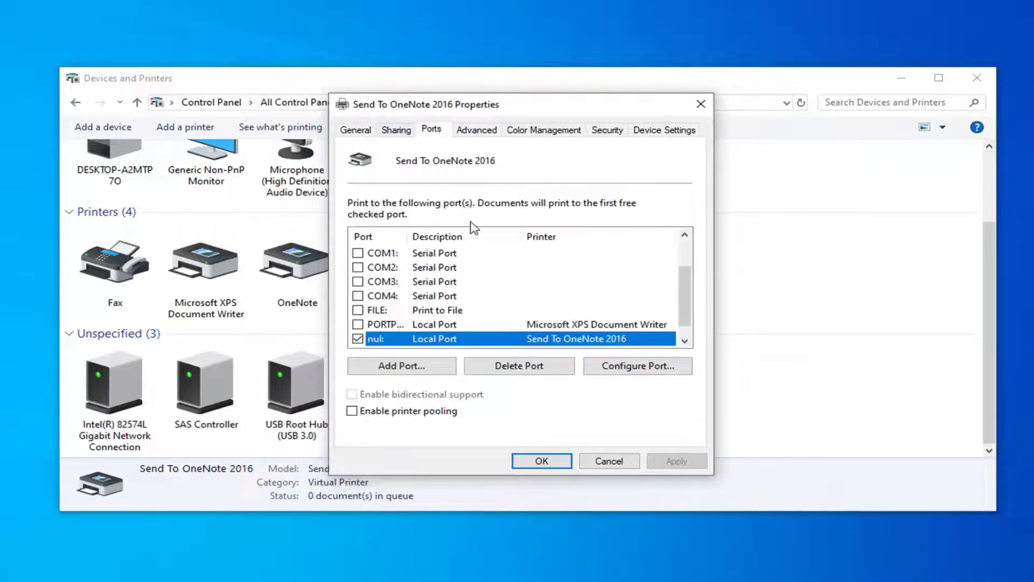
scroll(412, 321, "down", 1)
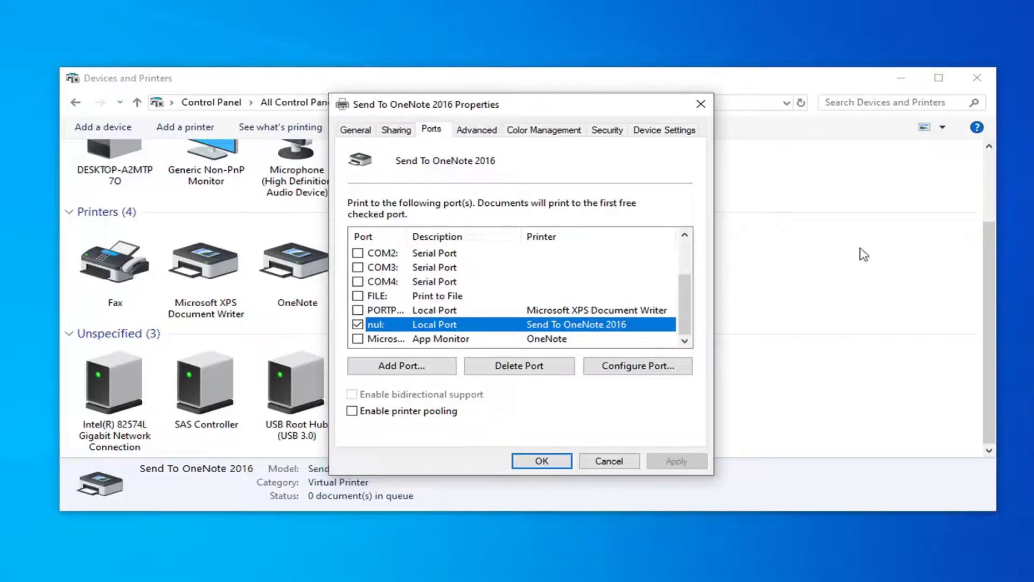
scroll(401, 309, "up", 2)
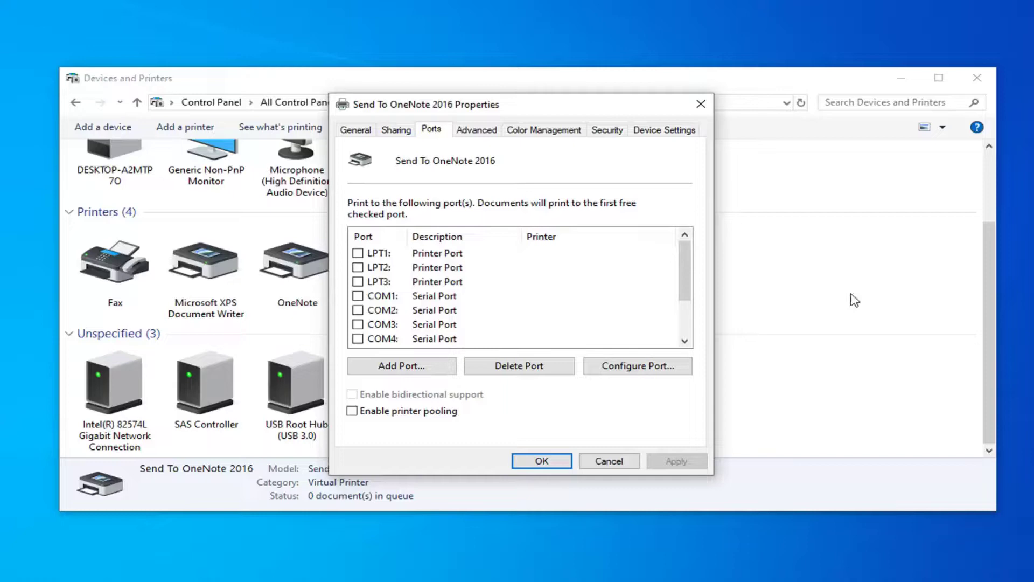
Step: Close the printer properties without changes, then close Devices and Printers
left_click(701, 104)
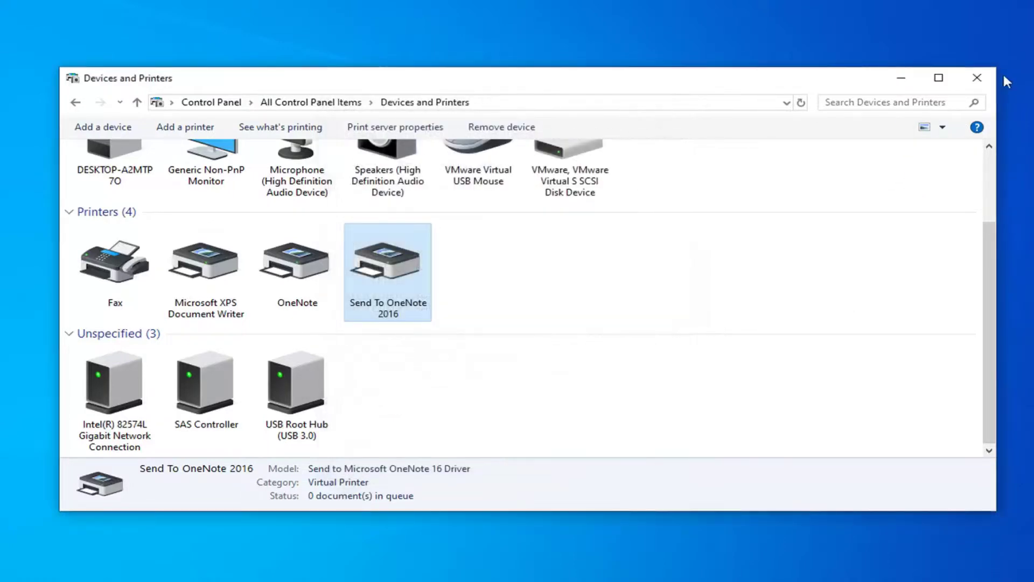
left_click(982, 76)
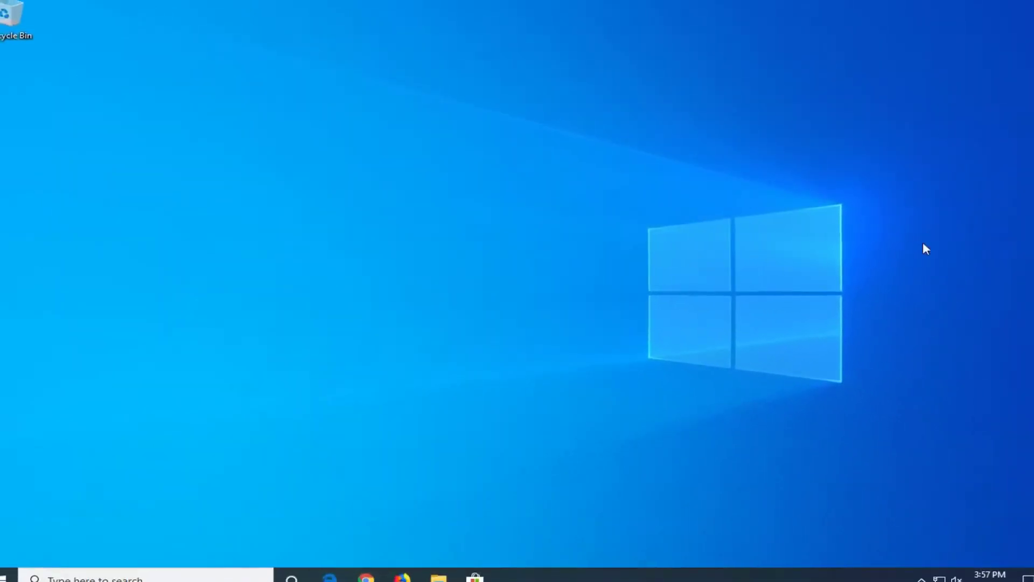